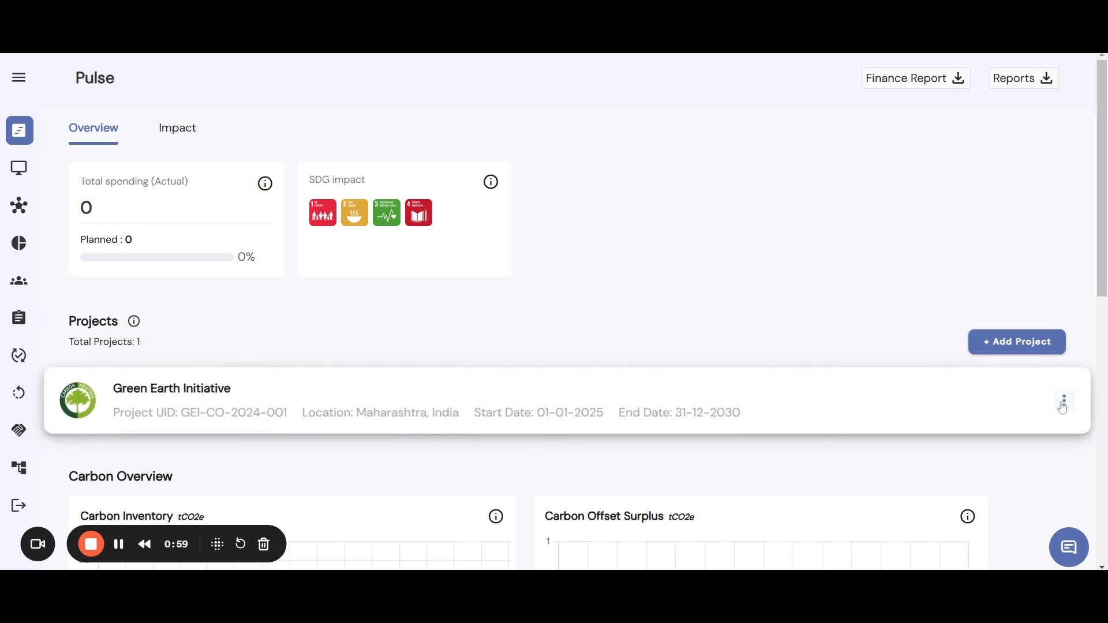
Open the Green Earth Initiative project for editing and start a new finance entry
{"action": "left_click", "coordinate": [1063, 402]}
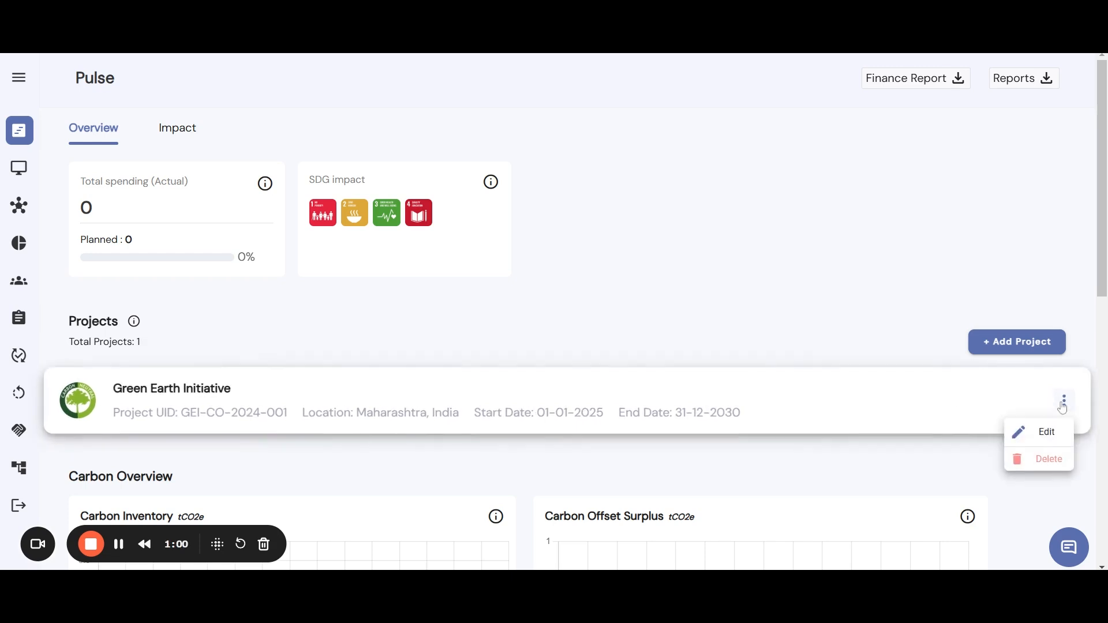
{"action": "left_click", "coordinate": [1043, 434]}
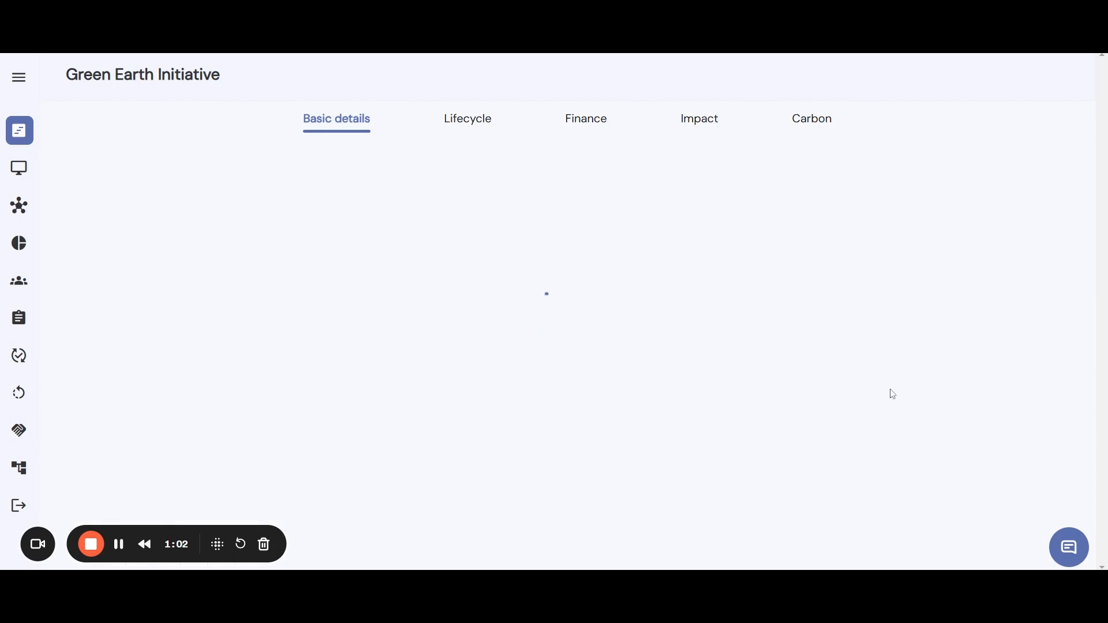
{"action": "left_click", "coordinate": [597, 123]}
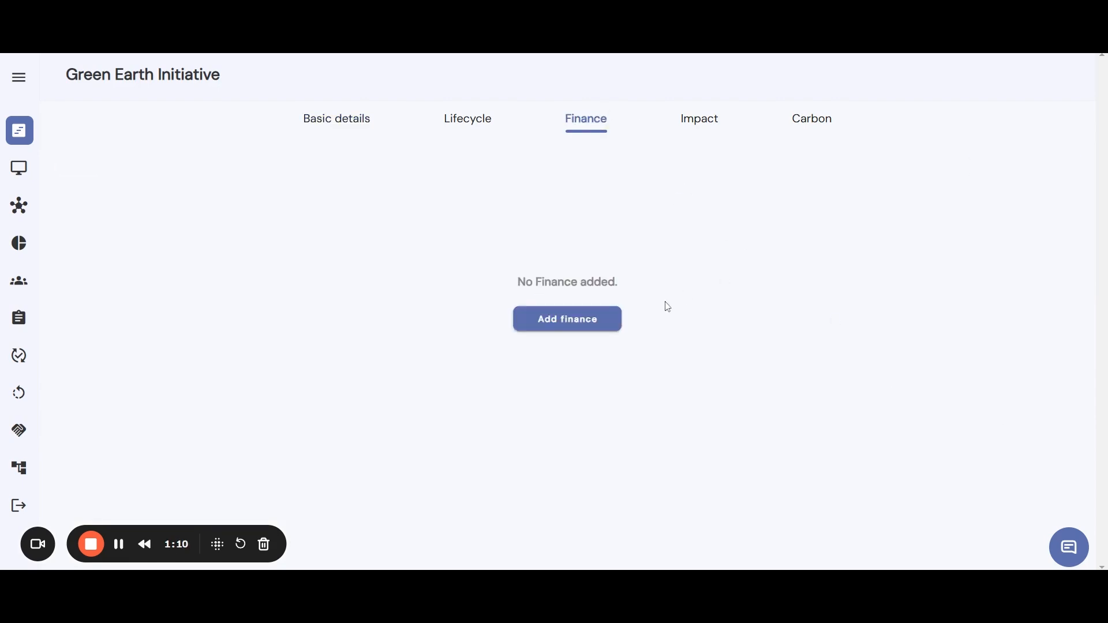
{"action": "left_click", "coordinate": [583, 326]}
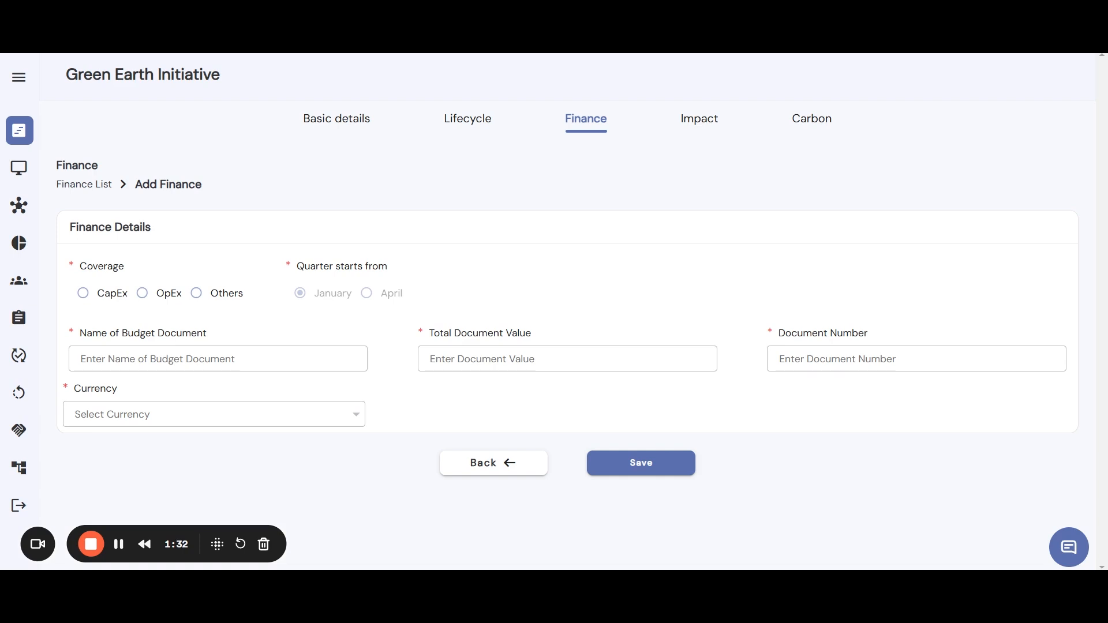
Enter the finance details with CapEx coverage, budget document name Budget One, total document value 100000 and the purchase order's document number
{"action": "left_click", "coordinate": [96, 297]}
{"action": "left_click", "coordinate": [218, 359]}
{"action": "type", "text": "Budget One"}
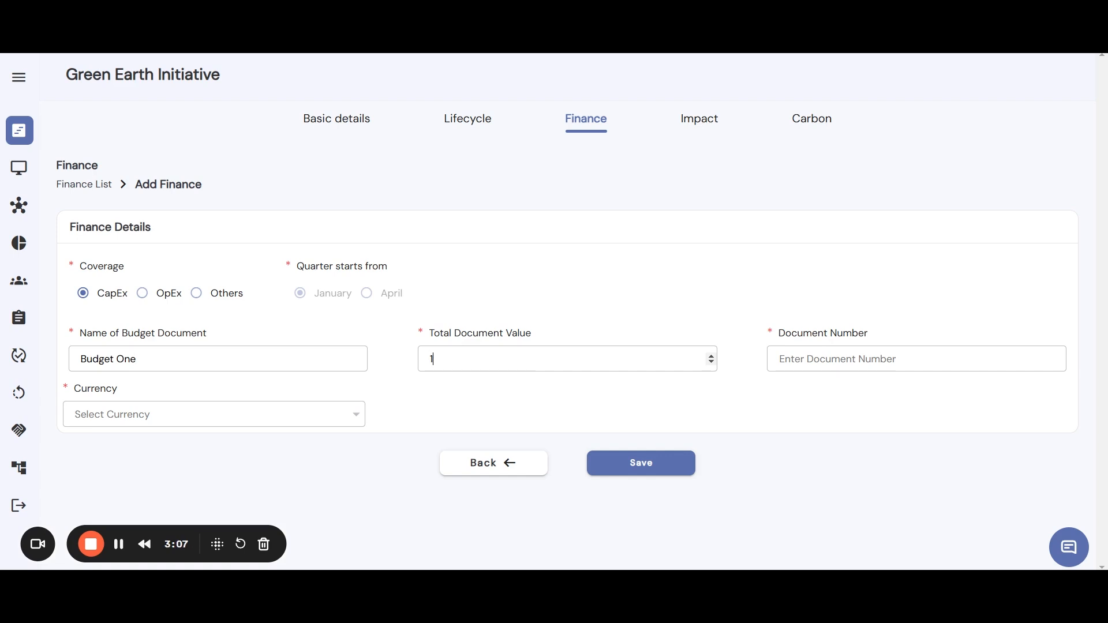
{"action": "type", "text": "100000"}
{"action": "left_click", "coordinate": [837, 359]}
{"action": "type", "text": "PO2024"}
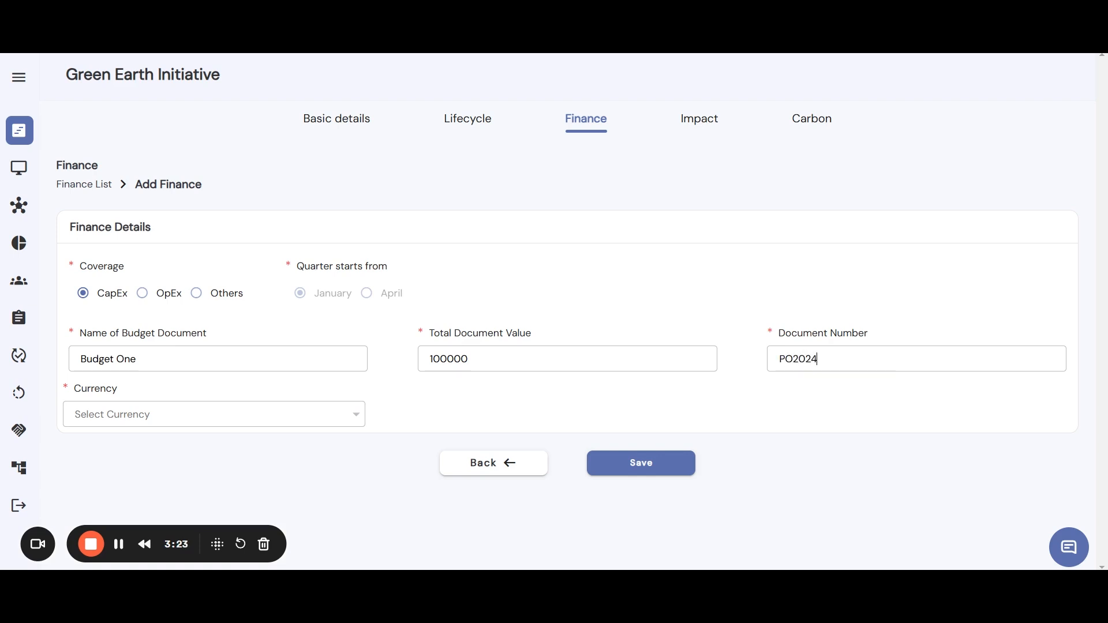
{"action": "type", "text": "00001"}
Set the budget document's currency to INR and save the finance entry
{"action": "left_click", "coordinate": [312, 414]}
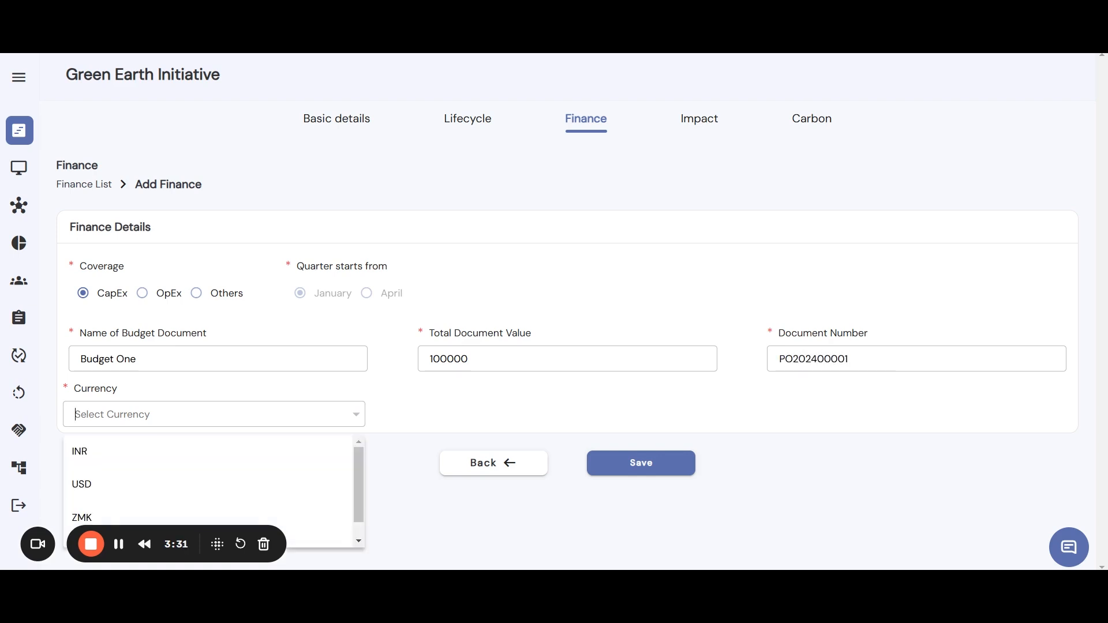
{"action": "left_click", "coordinate": [95, 448]}
{"action": "left_click", "coordinate": [641, 463]}
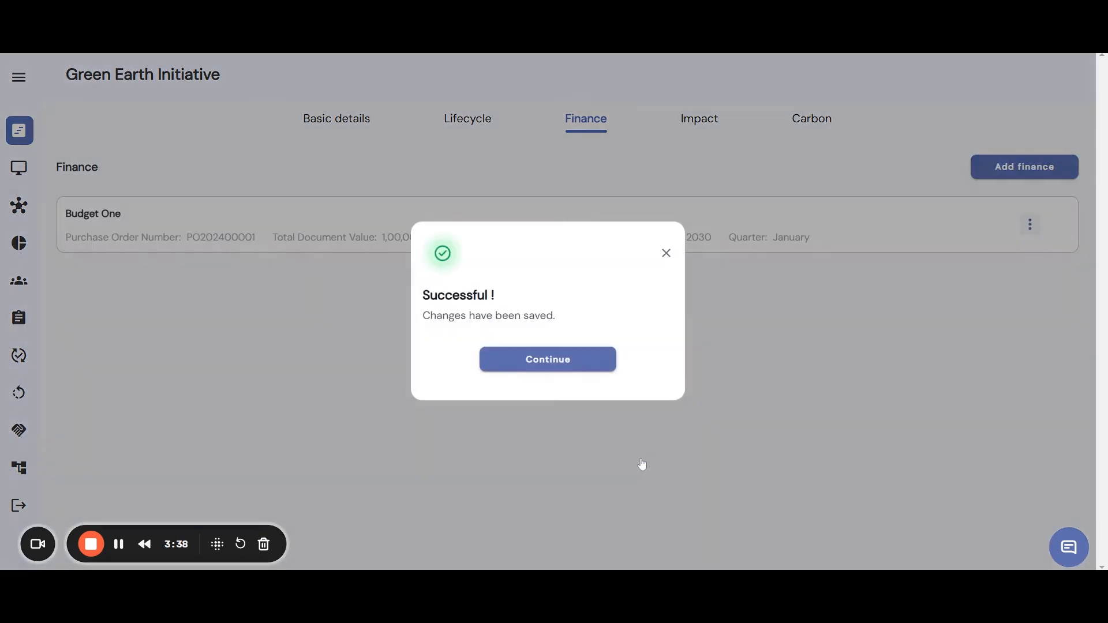
{"action": "left_click", "coordinate": [562, 370]}
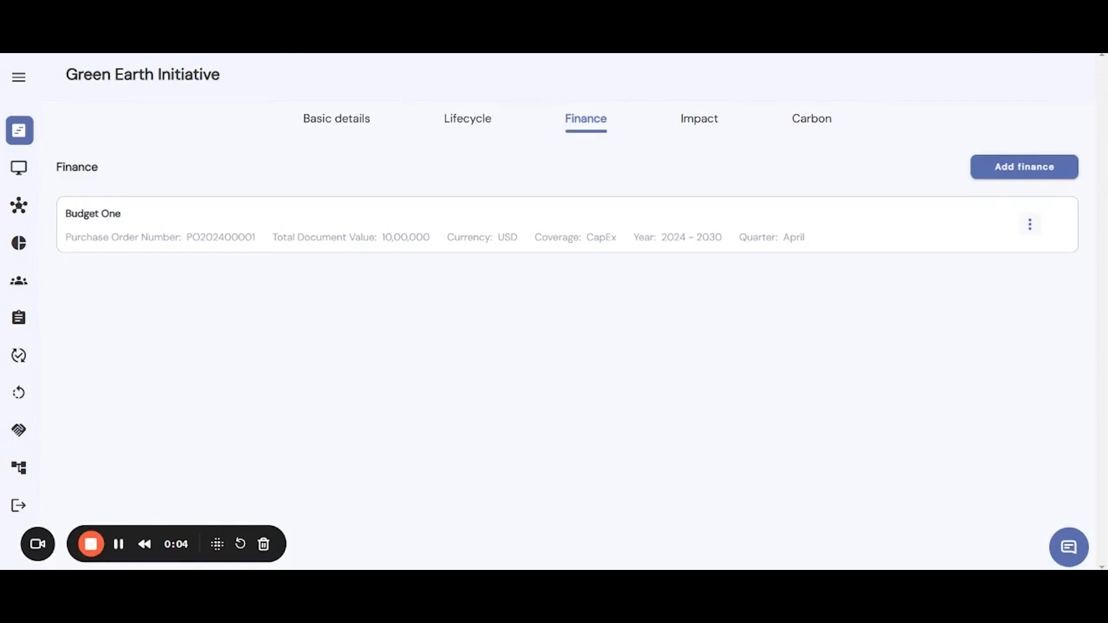
Open the Budget One finance entry for editing and expand Quarter 2 of the 2024 quarter details
{"action": "left_click", "coordinate": [1029, 228]}
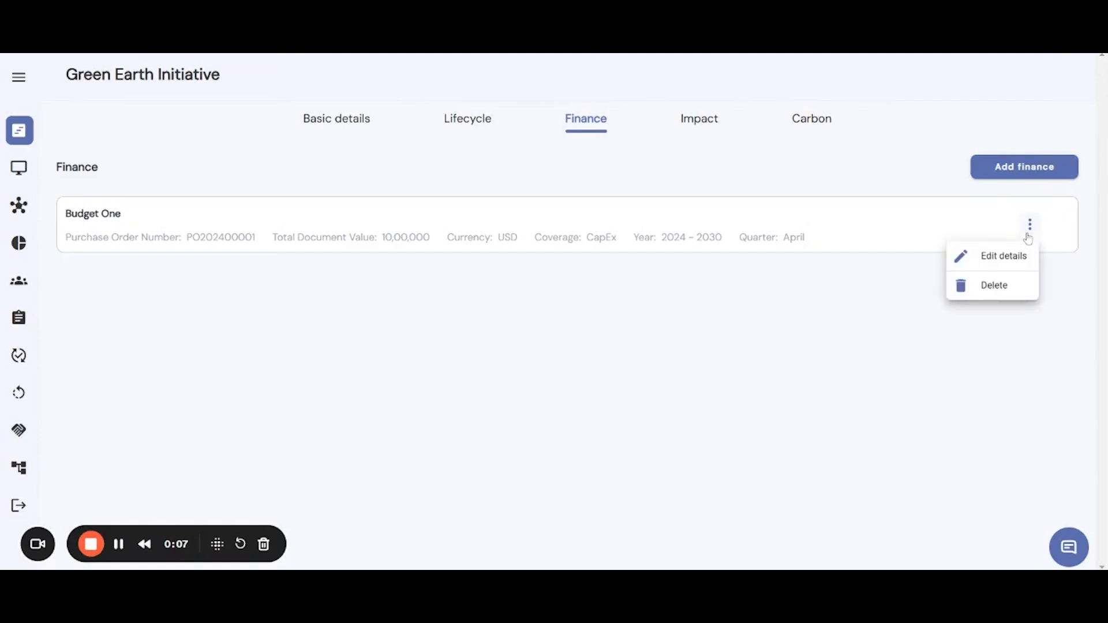
{"action": "left_click", "coordinate": [993, 263]}
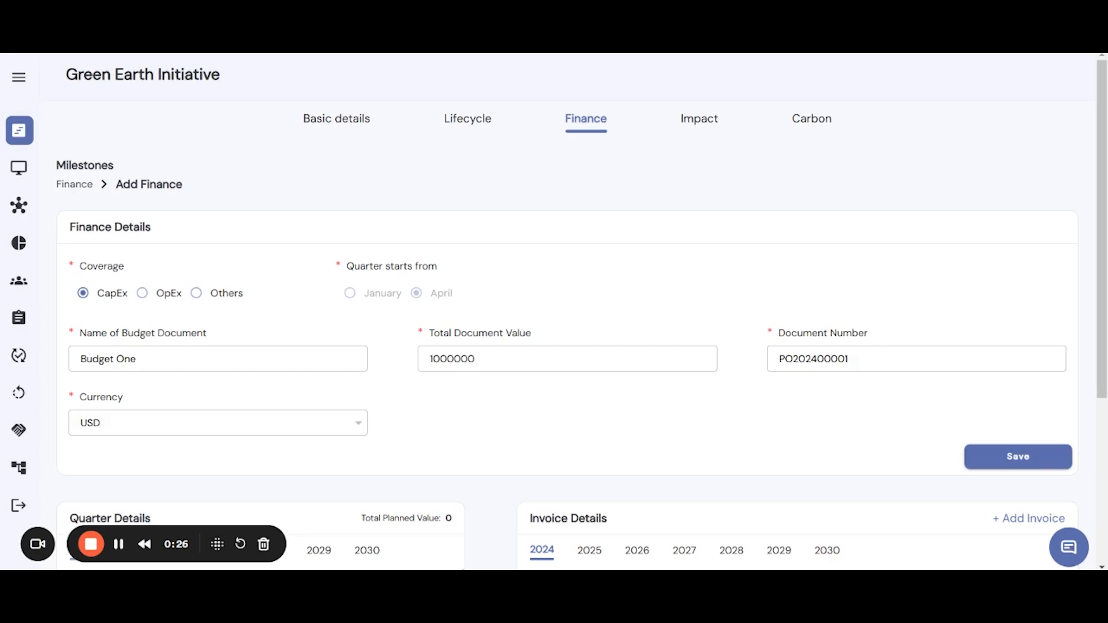
{"action": "scroll", "coordinate": [549, 348], "scroll_direction": "down", "scroll_amount": 5}
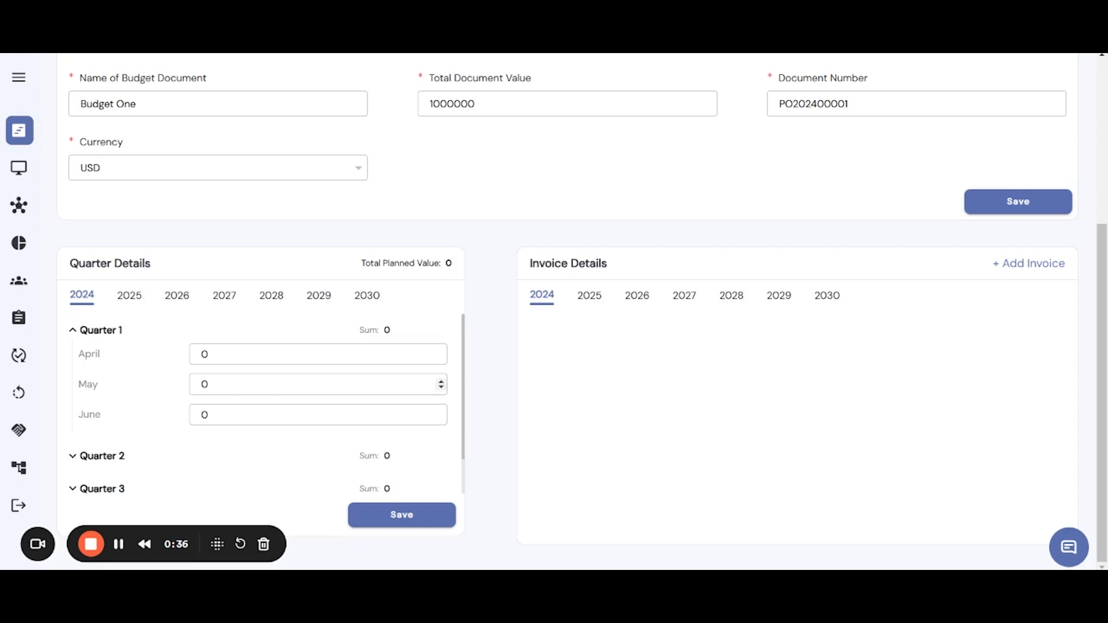
{"action": "left_click", "coordinate": [109, 462]}
{"action": "scroll", "coordinate": [123, 408], "scroll_direction": "down", "scroll_amount": 1}
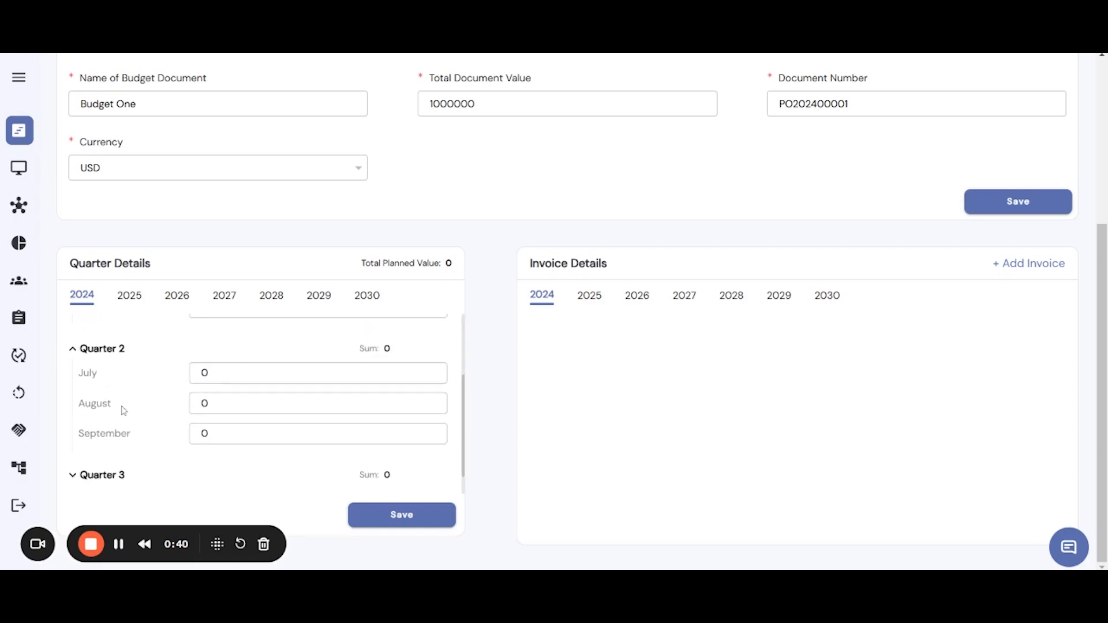
{"action": "scroll", "coordinate": [124, 430], "scroll_direction": "down", "scroll_amount": 1}
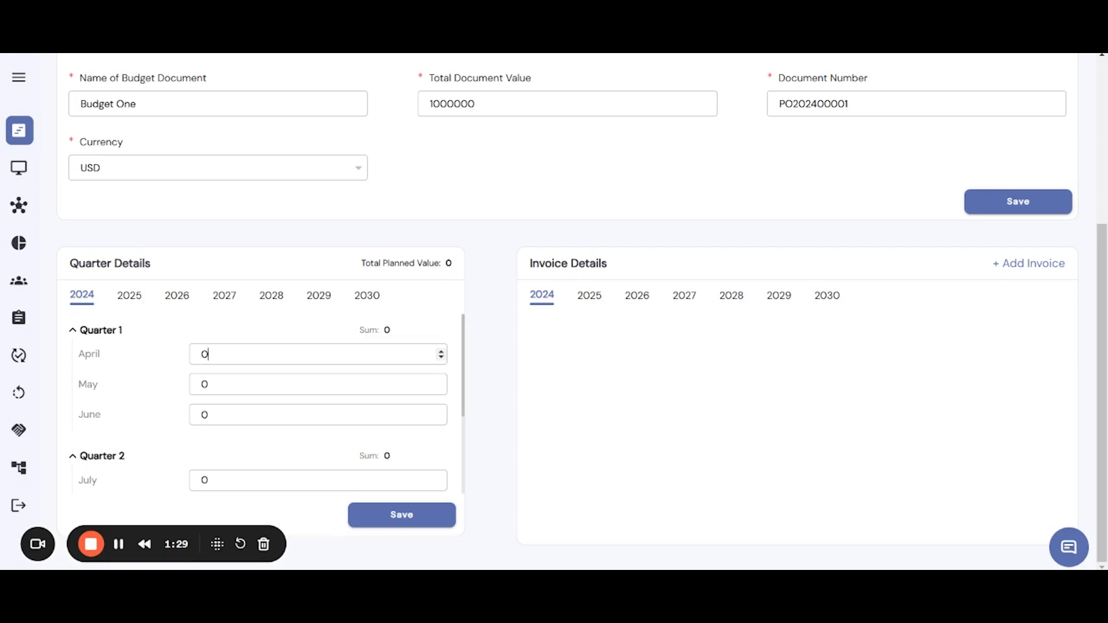
Set the 2024 Quarter 1 planned values to 70000 for April, 170000 for May and 10000 for June
{"action": "key", "text": "BackSpace"}
{"action": "type", "text": "70000"}
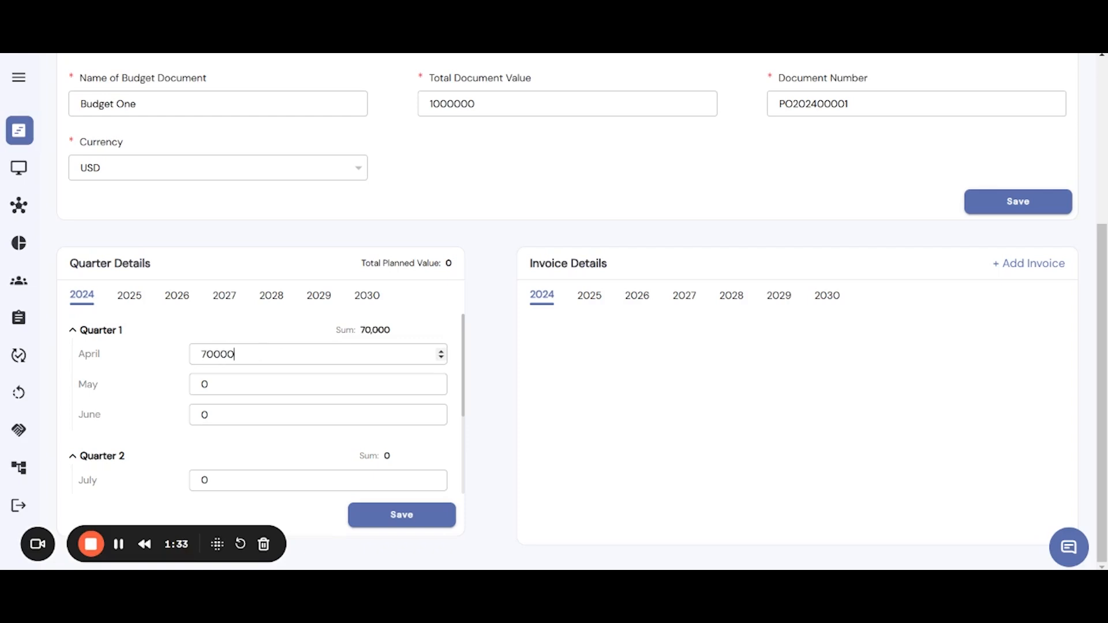
{"action": "left_click", "coordinate": [318, 384]}
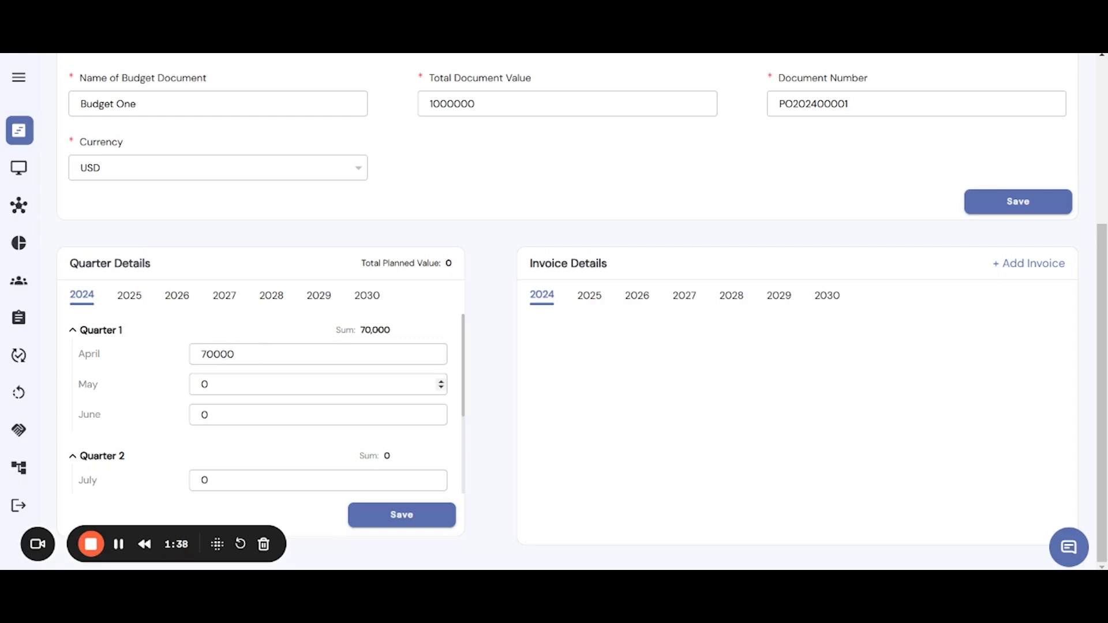
{"action": "key", "text": "BackSpace"}
{"action": "type", "text": "170000"}
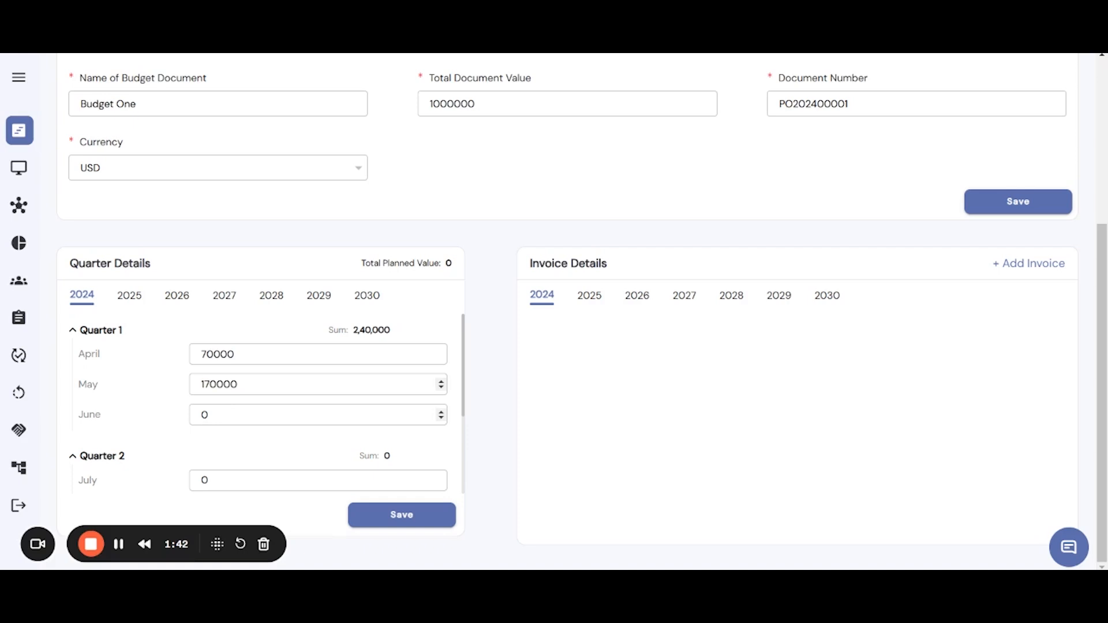
{"action": "left_click", "coordinate": [318, 415]}
{"action": "key", "text": "BackSpace"}
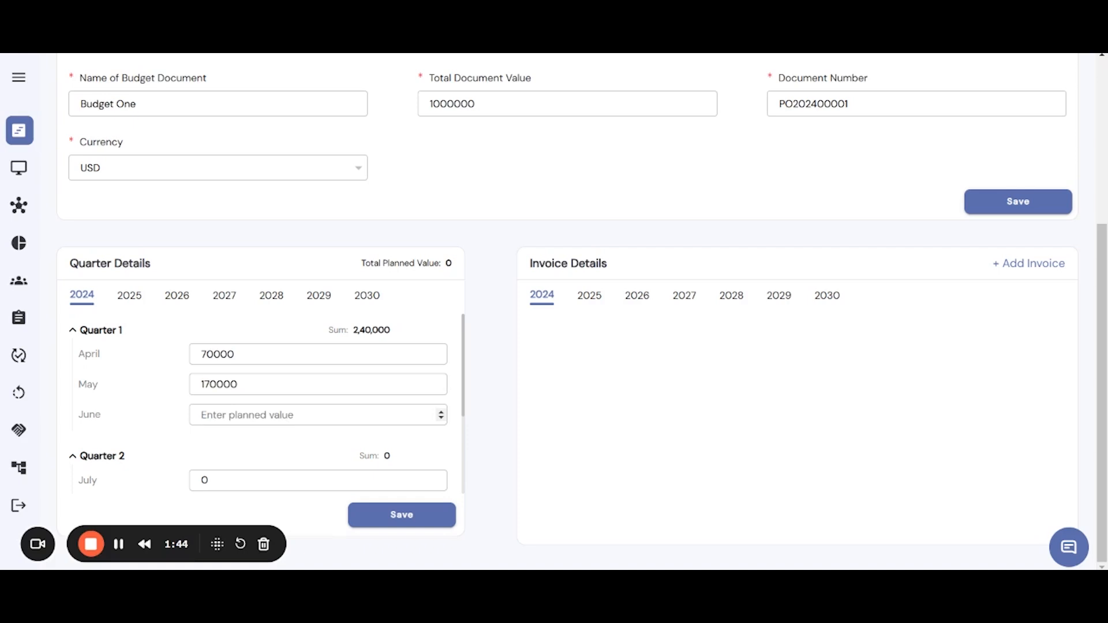
{"action": "type", "text": "10000"}
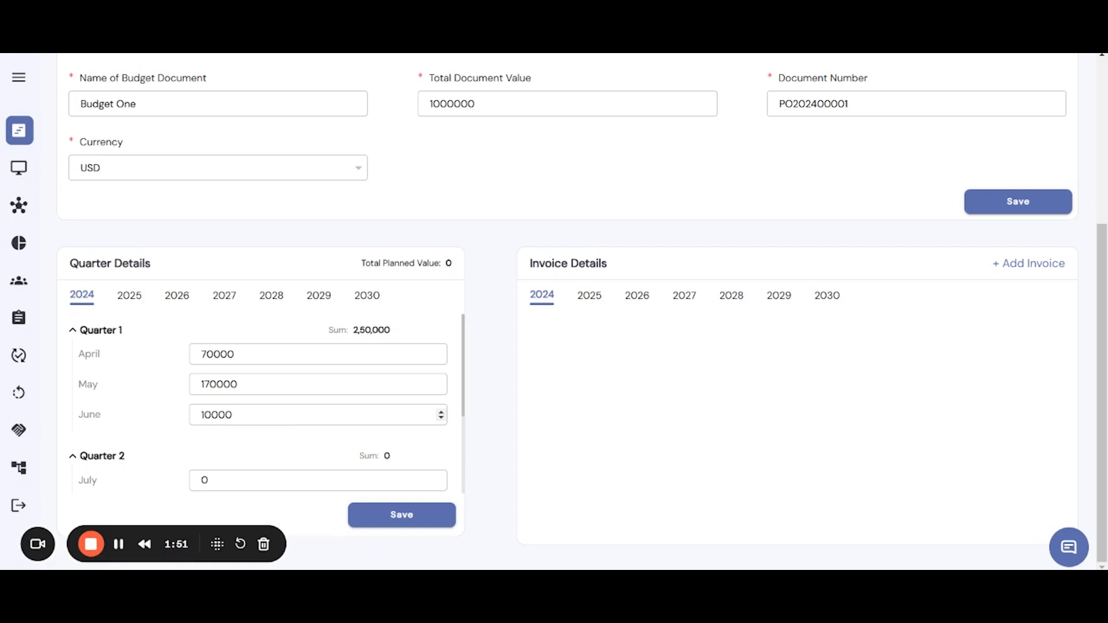
Save the planned values in the 2024 quarter details
{"action": "scroll", "coordinate": [264, 415], "scroll_direction": "down", "scroll_amount": 20}
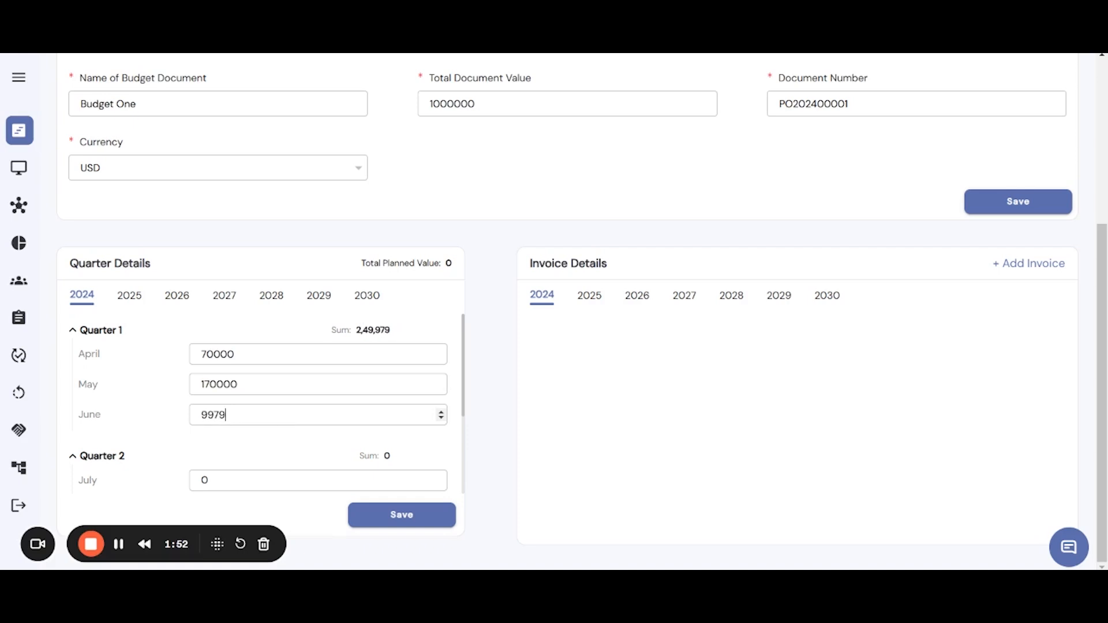
{"action": "left_click", "coordinate": [396, 519]}
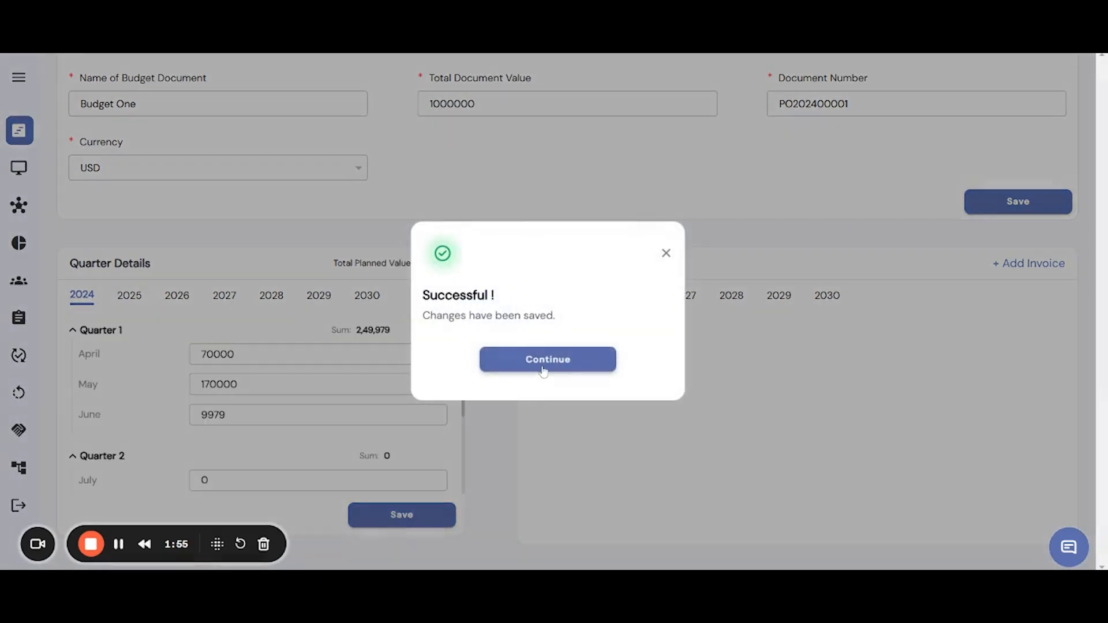
{"action": "left_click", "coordinate": [542, 366]}
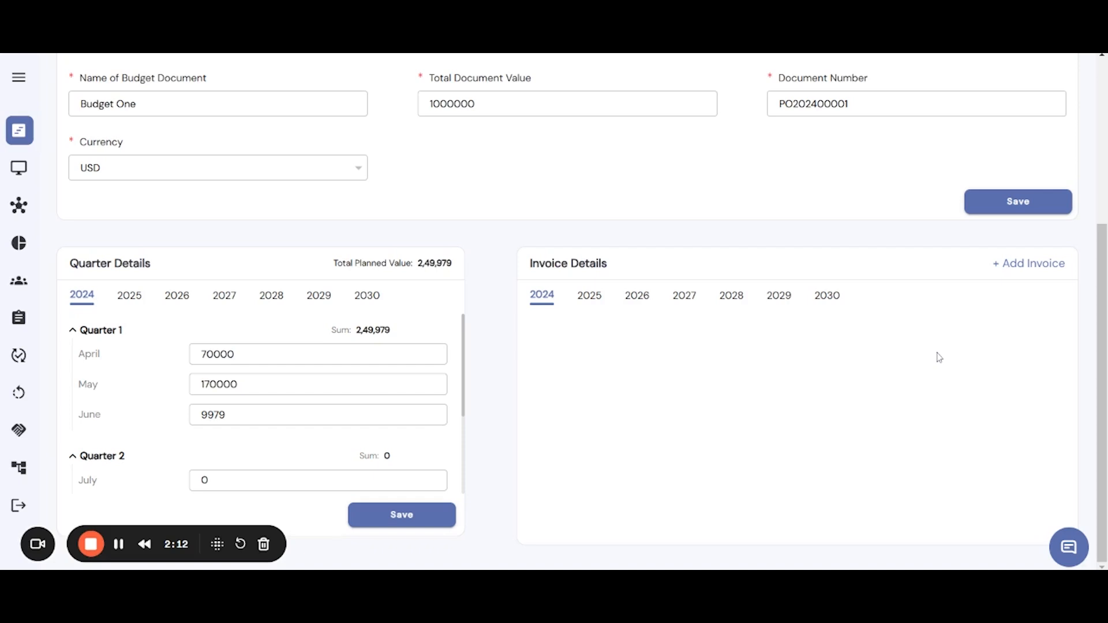
Start a new invoice for Budget One with invoice number INV1001 and vendor ABC Ventures
{"action": "left_click", "coordinate": [1043, 265]}
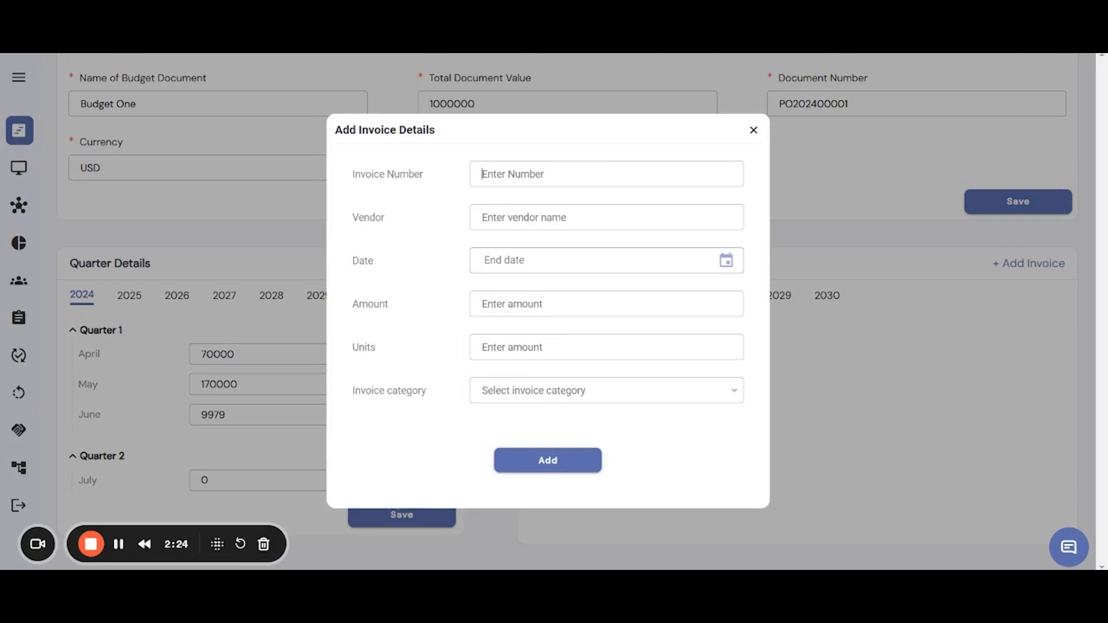
{"action": "left_click", "coordinate": [495, 175]}
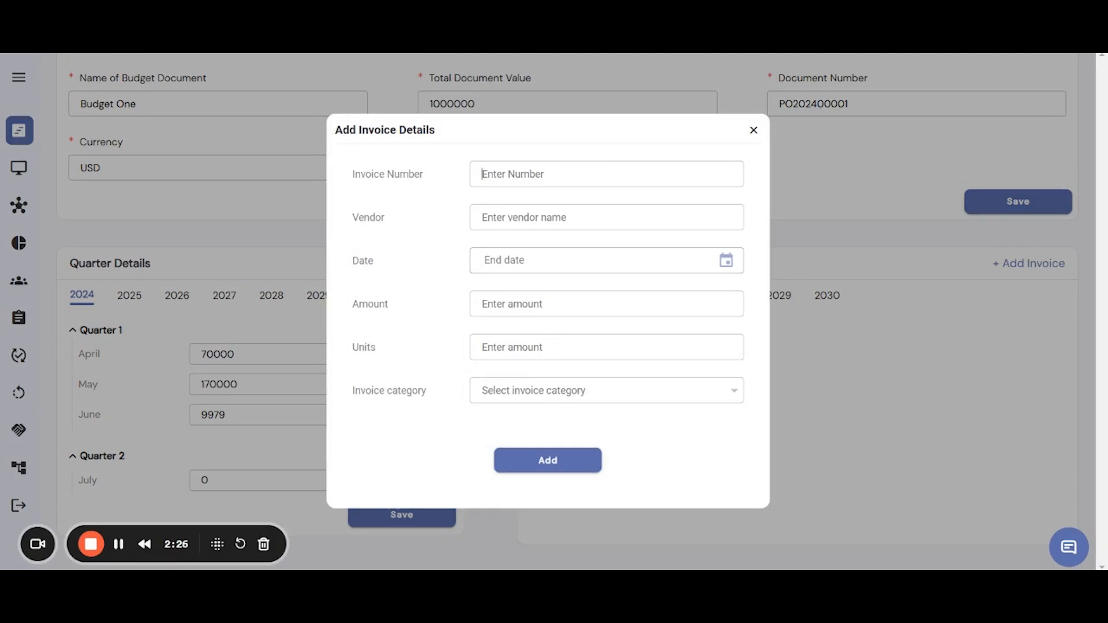
{"action": "type", "text": "INV1001"}
{"action": "left_click", "coordinate": [482, 217]}
{"action": "type", "text": "A"}
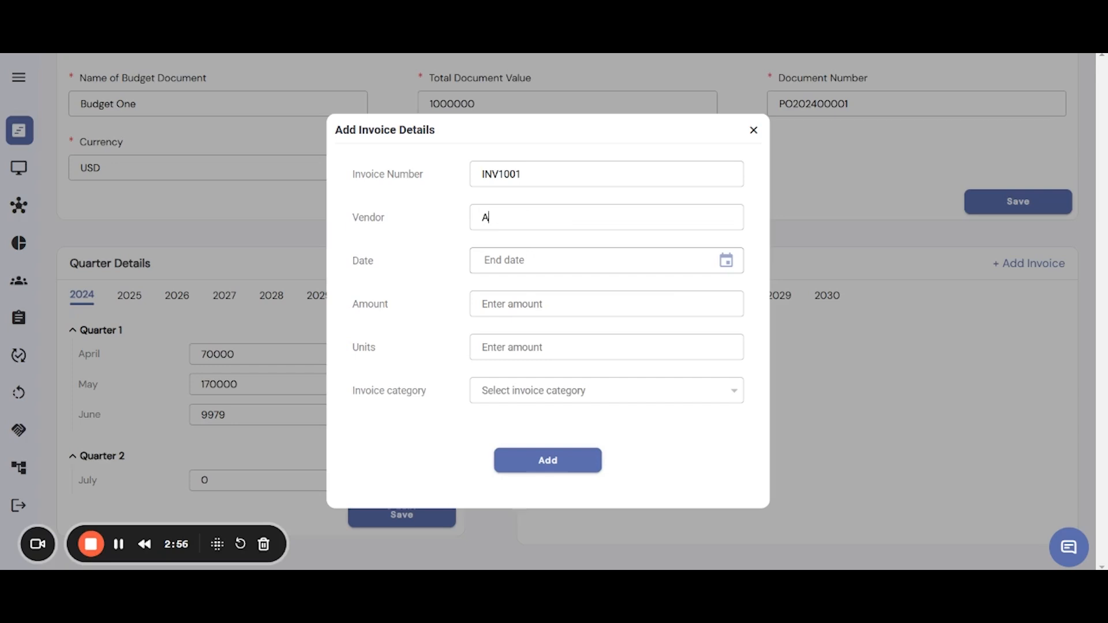
{"action": "type", "text": "BC Ventures"}
Set the invoice date to 2024-04-15
{"action": "left_click", "coordinate": [577, 260]}
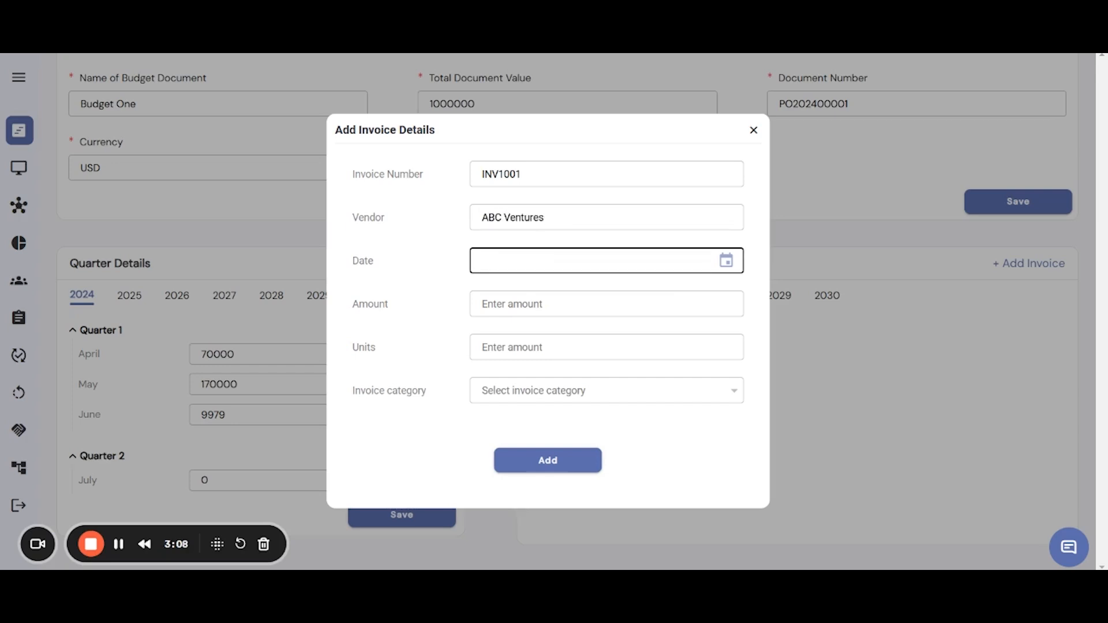
{"action": "left_click", "coordinate": [522, 294]}
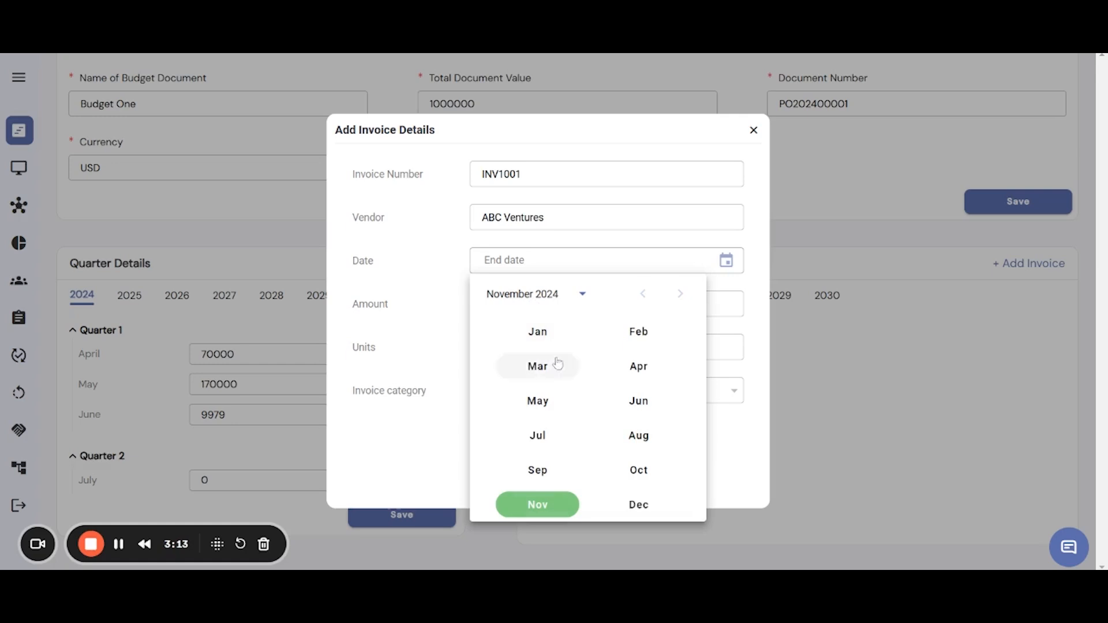
{"action": "left_click", "coordinate": [646, 372]}
{"action": "left_click", "coordinate": [524, 417]}
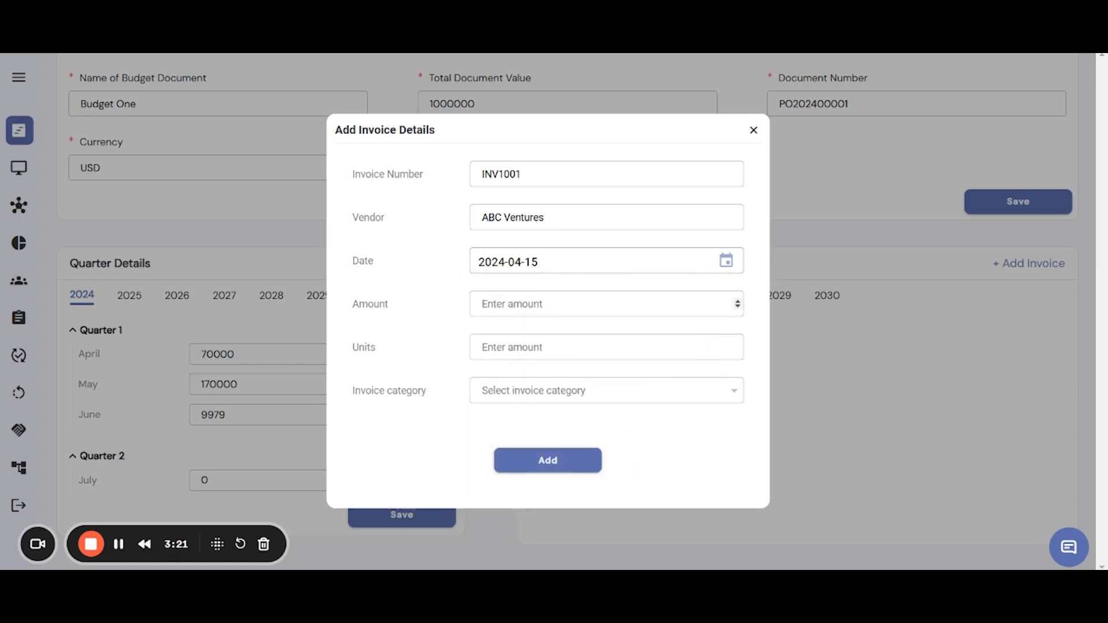
Set the invoice amount to 70000 and units to 1000, choose an invoice category, and add the invoice
{"action": "type", "text": "70000"}
{"action": "left_click", "coordinate": [512, 347]}
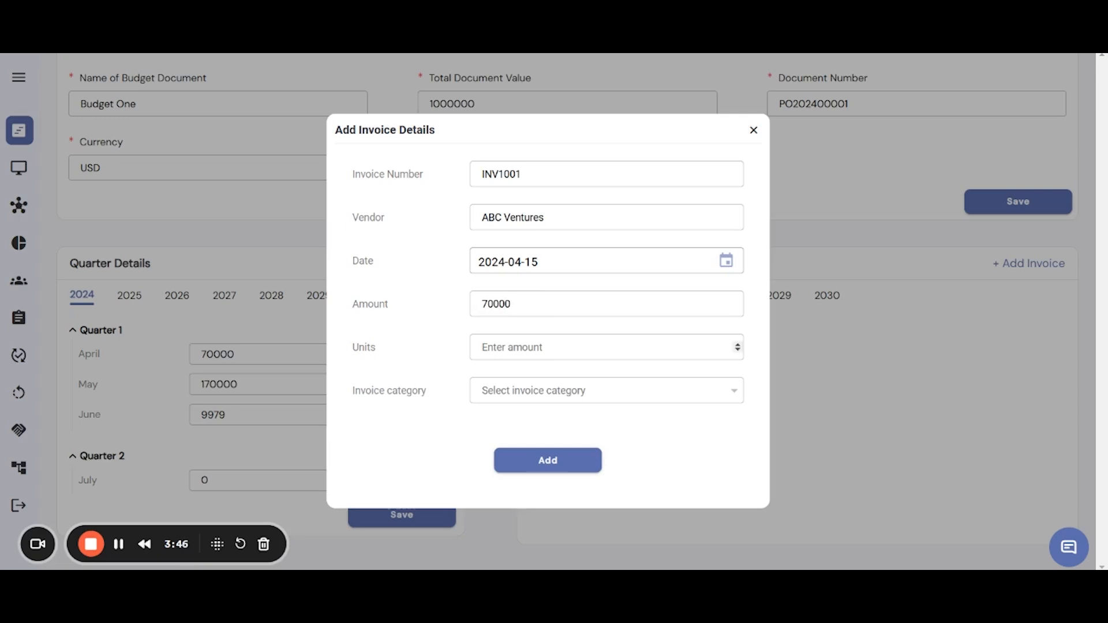
{"action": "type", "text": "1000"}
{"action": "left_click", "coordinate": [505, 390]}
{"action": "left_click", "coordinate": [507, 462]}
{"action": "left_click", "coordinate": [546, 462]}
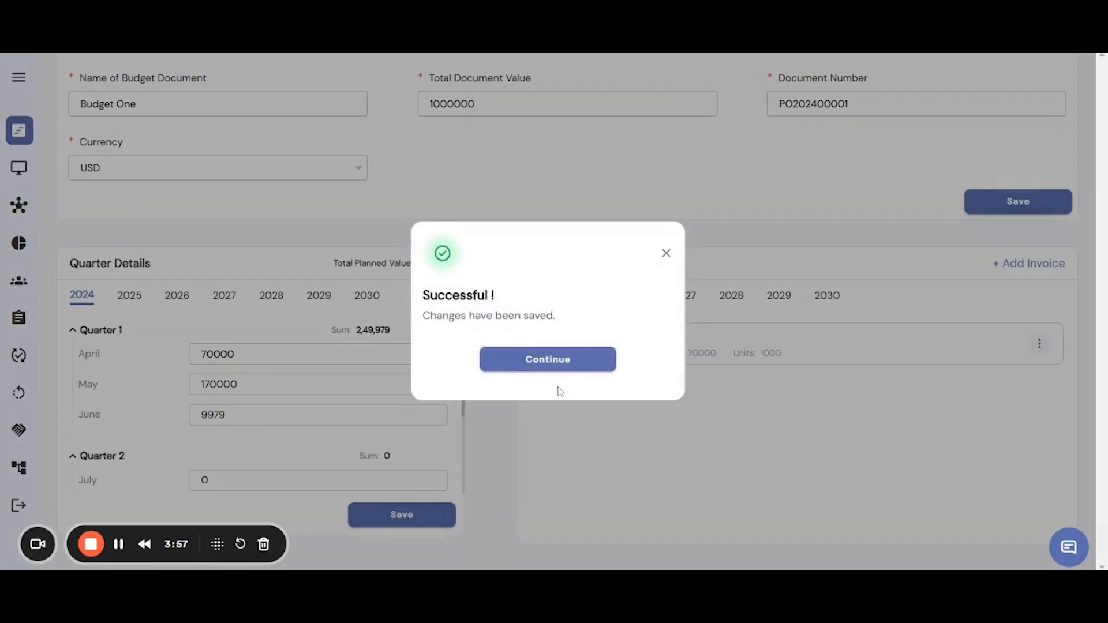
{"action": "left_click", "coordinate": [555, 363]}
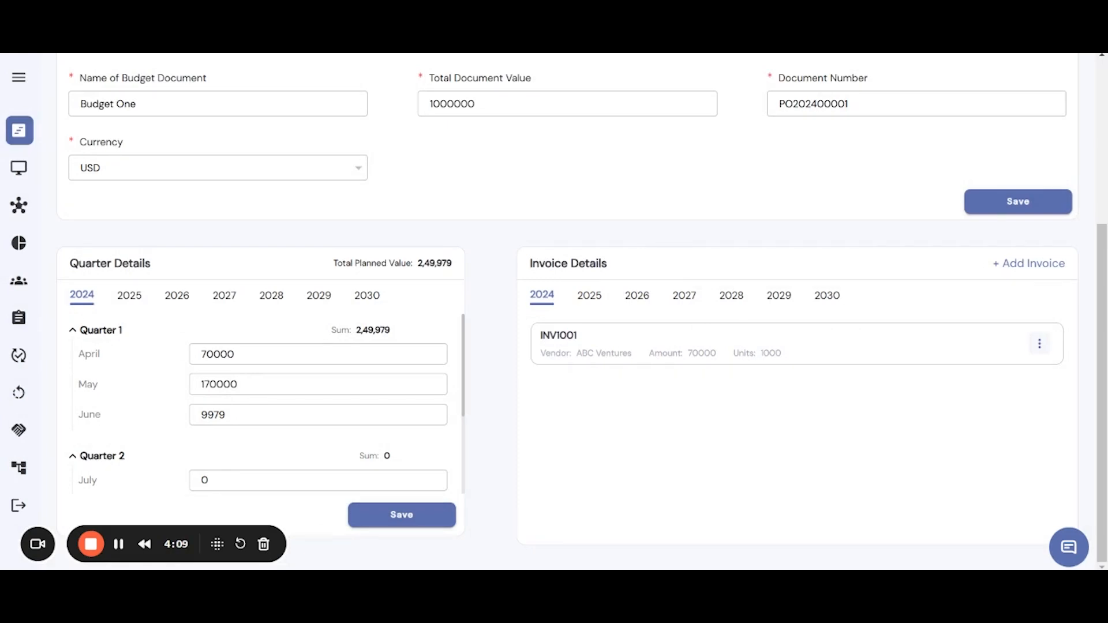
View the Green Earth Initiative project's finance dashboard to compare planned and actual spending for 2024
{"action": "scroll", "coordinate": [582, 314], "scroll_direction": "up", "scroll_amount": 5}
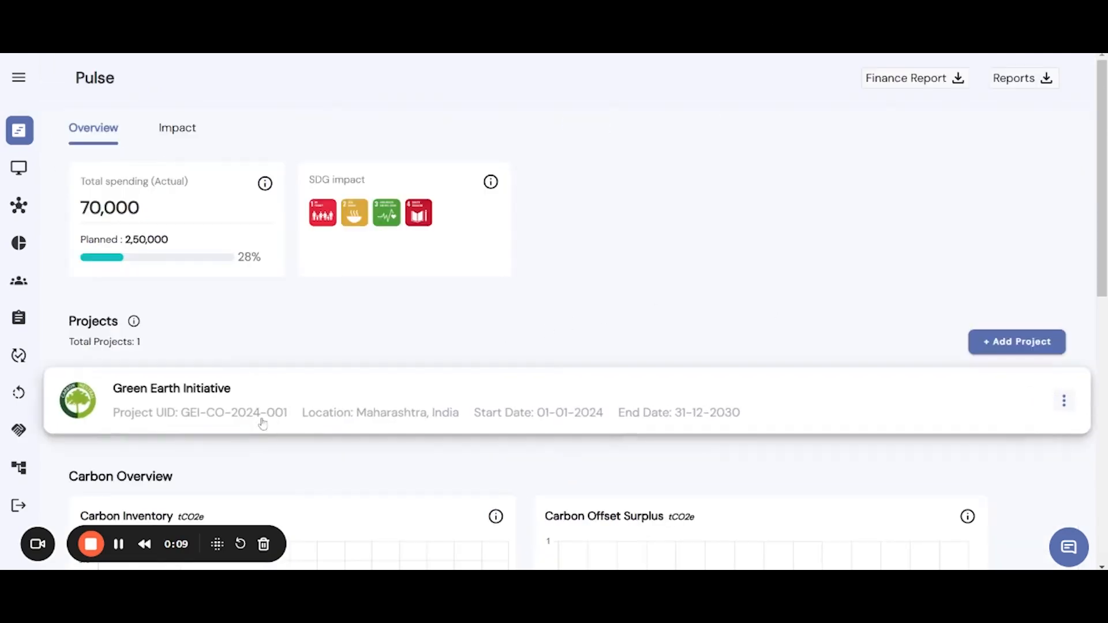
{"action": "left_click", "coordinate": [261, 423]}
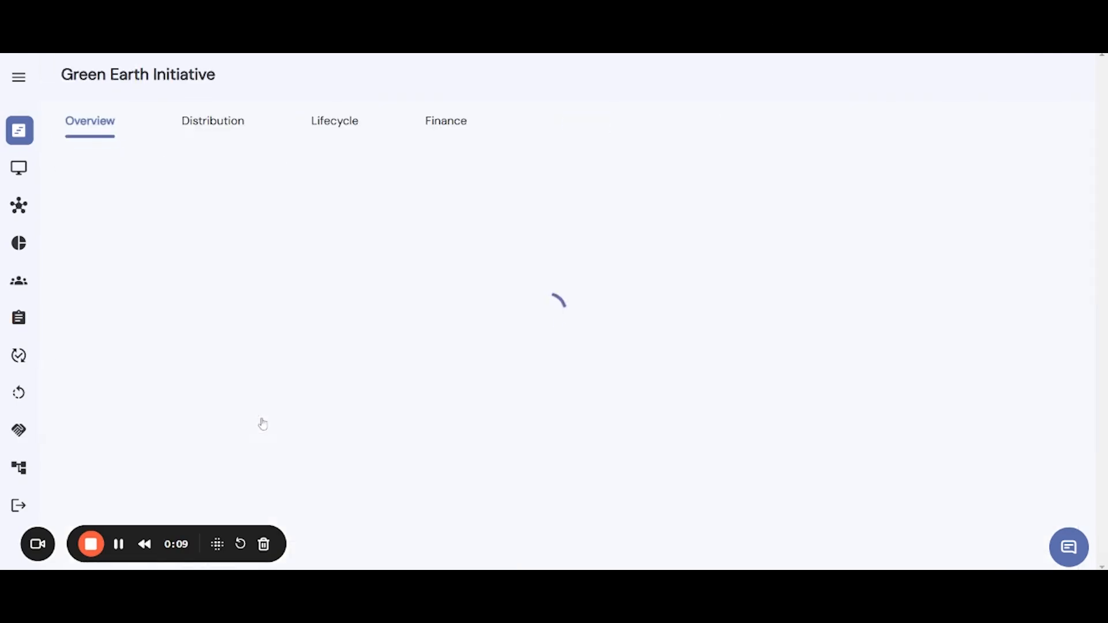
{"action": "left_click", "coordinate": [450, 128]}
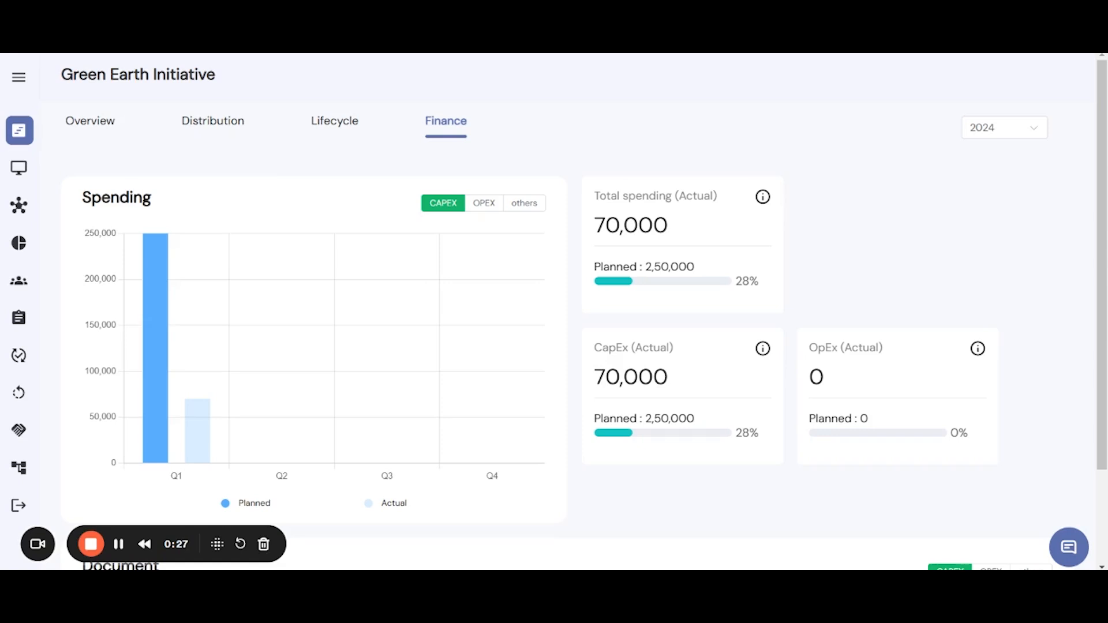
{"action": "scroll", "coordinate": [554, 311], "scroll_direction": "down", "scroll_amount": 1}
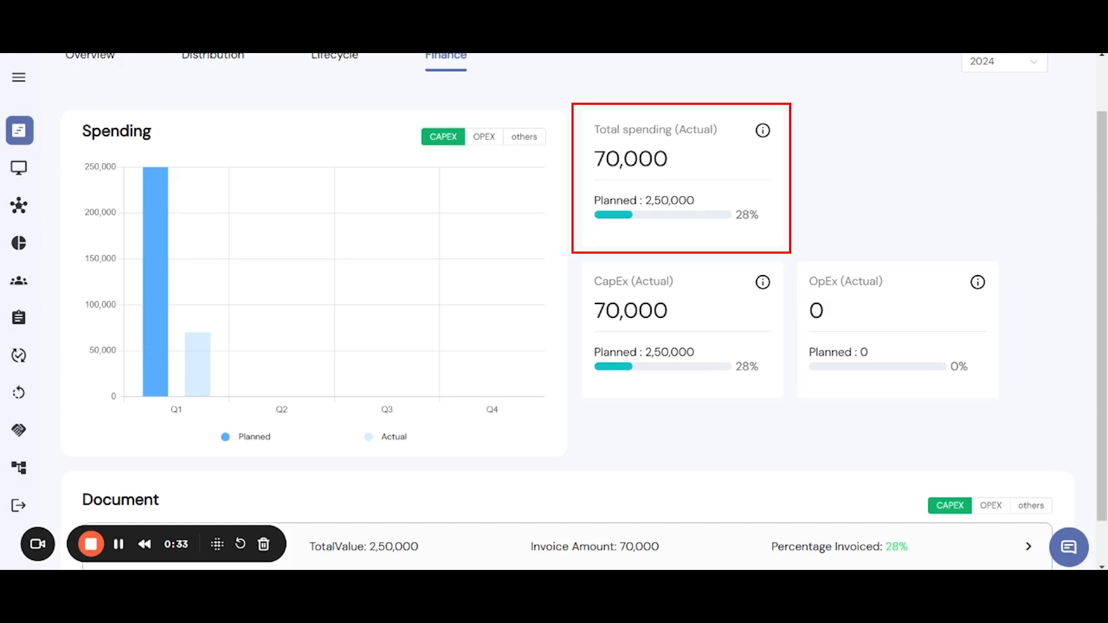
Read the explanations of the Total spending, CapEx and OpEx cards on the finance dashboard
{"action": "mouse_move", "coordinate": [762, 131]}
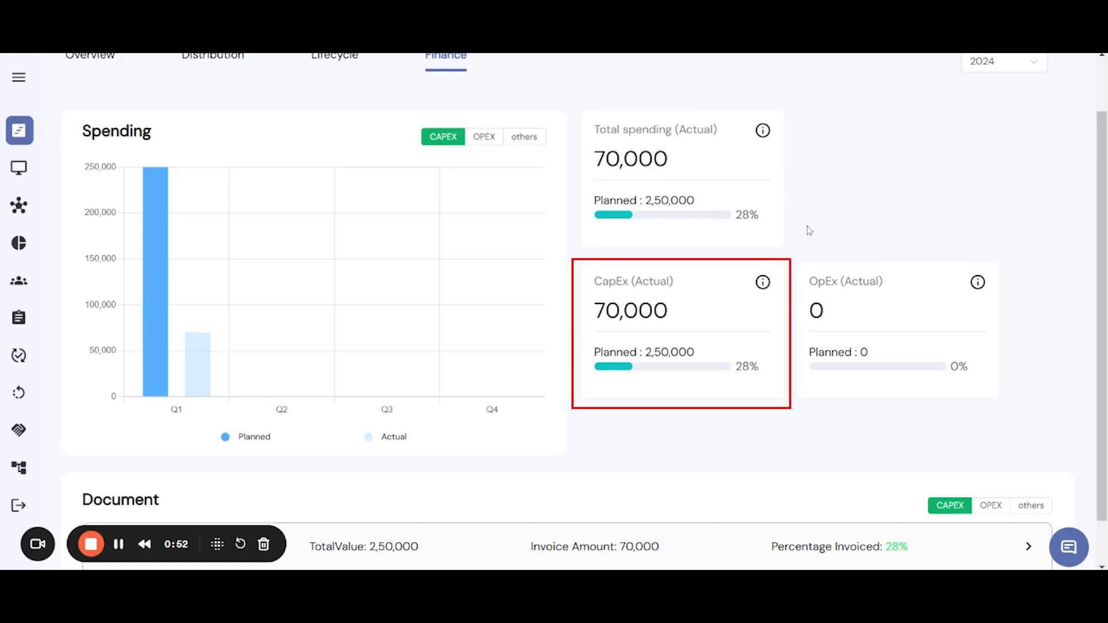
{"action": "mouse_move", "coordinate": [763, 282]}
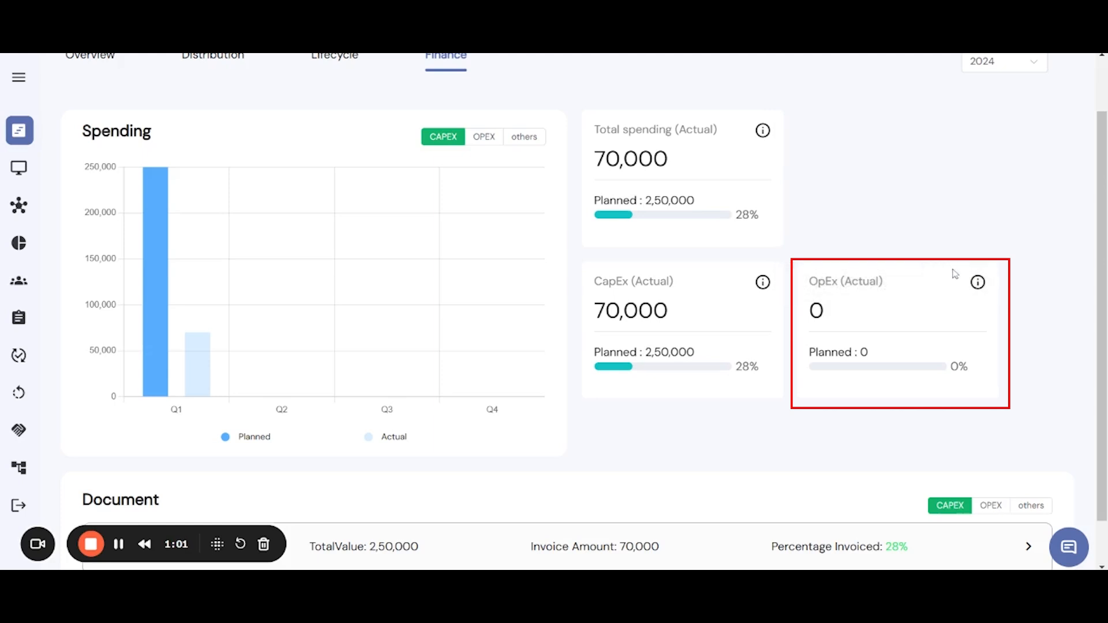
{"action": "mouse_move", "coordinate": [977, 282]}
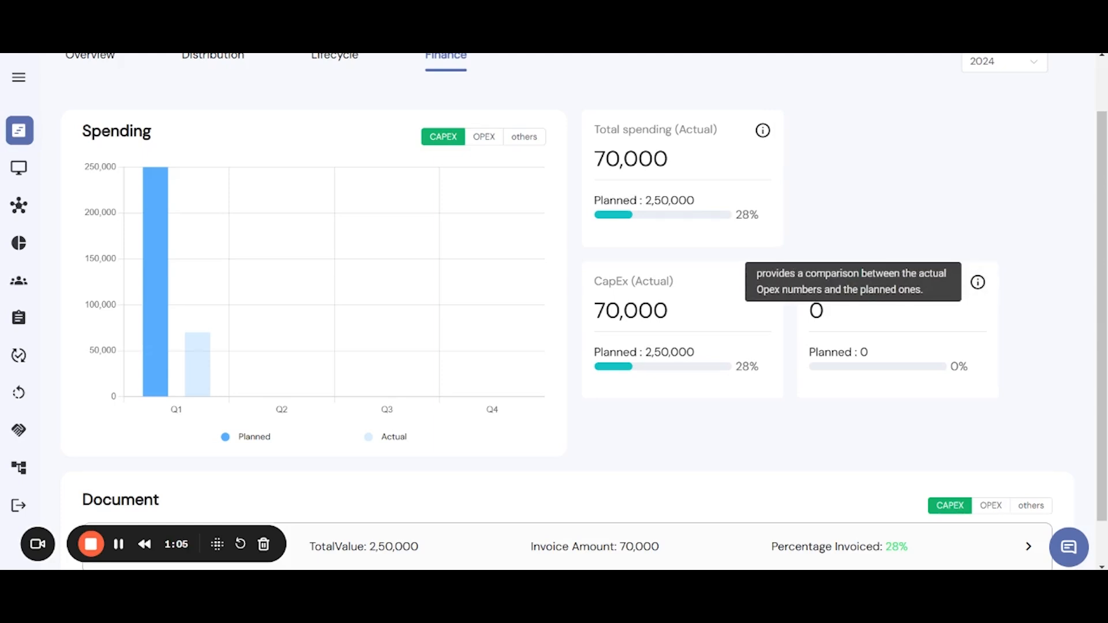
Expand the Budget One entry among the CAPEX documents to review its invoice details, and return to the spending overview
{"action": "scroll", "coordinate": [686, 403], "scroll_direction": "down", "scroll_amount": 1}
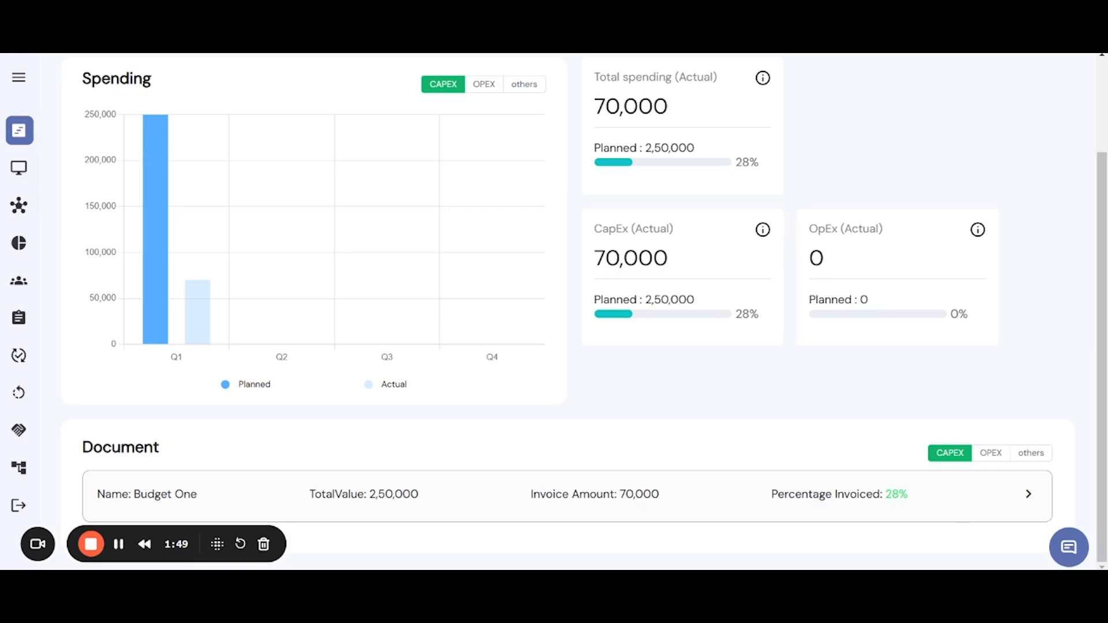
{"action": "left_click", "coordinate": [1024, 496]}
{"action": "scroll", "coordinate": [911, 518], "scroll_direction": "down", "scroll_amount": 1}
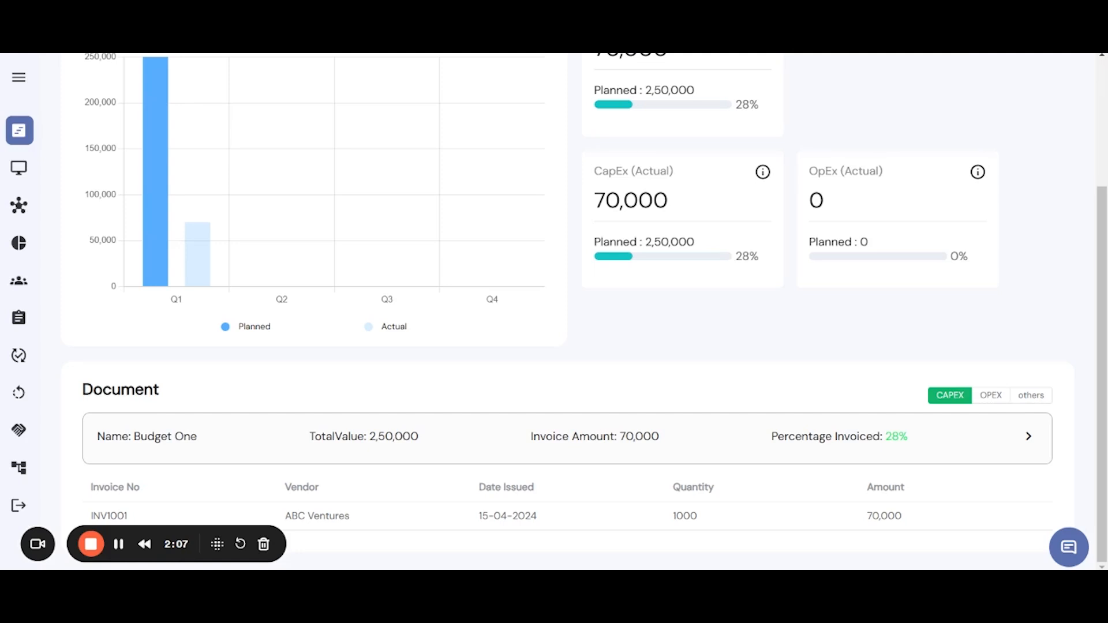
{"action": "scroll", "coordinate": [742, 347], "scroll_direction": "up", "scroll_amount": 3}
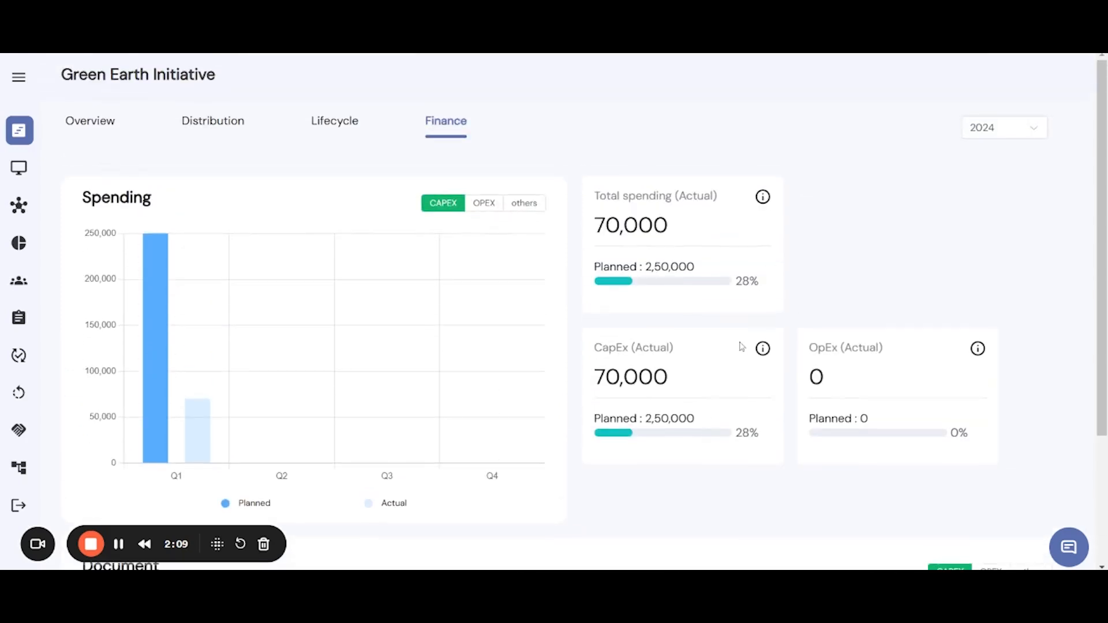